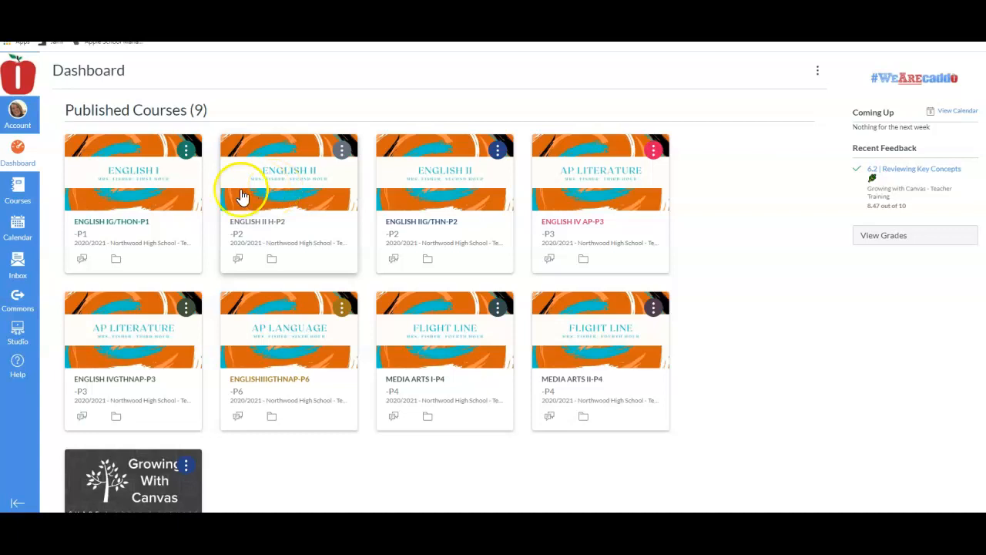
Step: Open the navigation settings of the AP Language course ENGLISHIIIGTHNAP-P6
{"action": "left_click", "coordinate": [279, 337]}
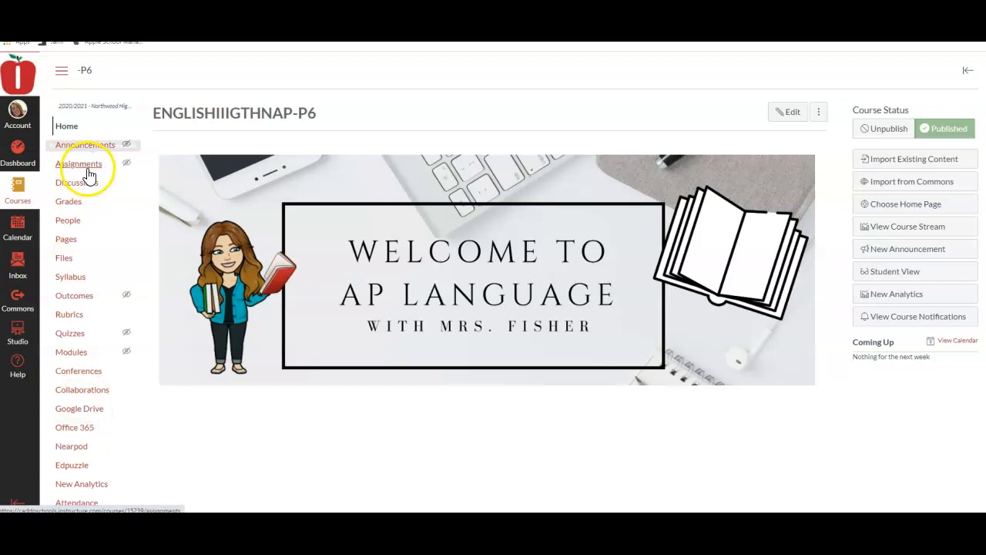
{"action": "scroll", "coordinate": [515, 288], "scroll_direction": "down", "scroll_amount": 1}
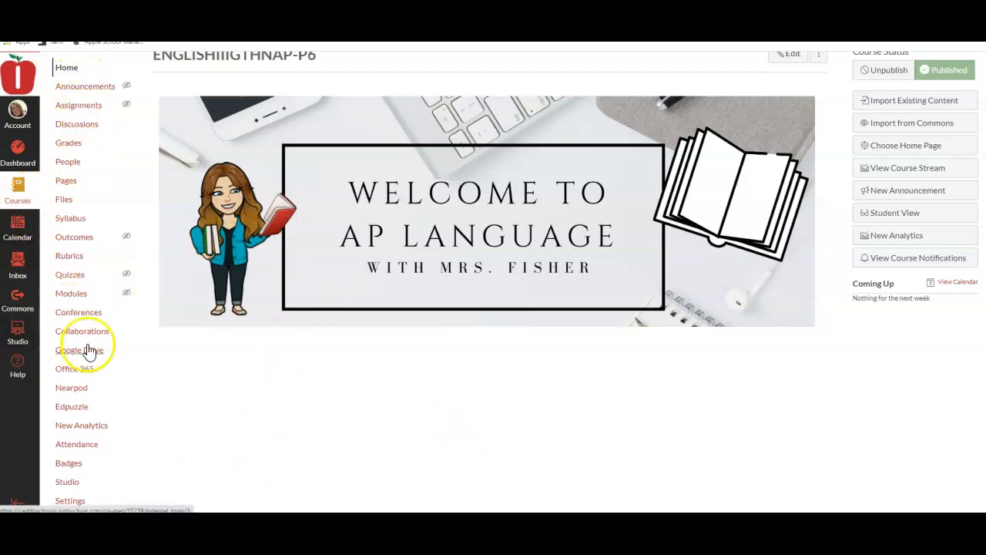
{"action": "left_click", "coordinate": [70, 501]}
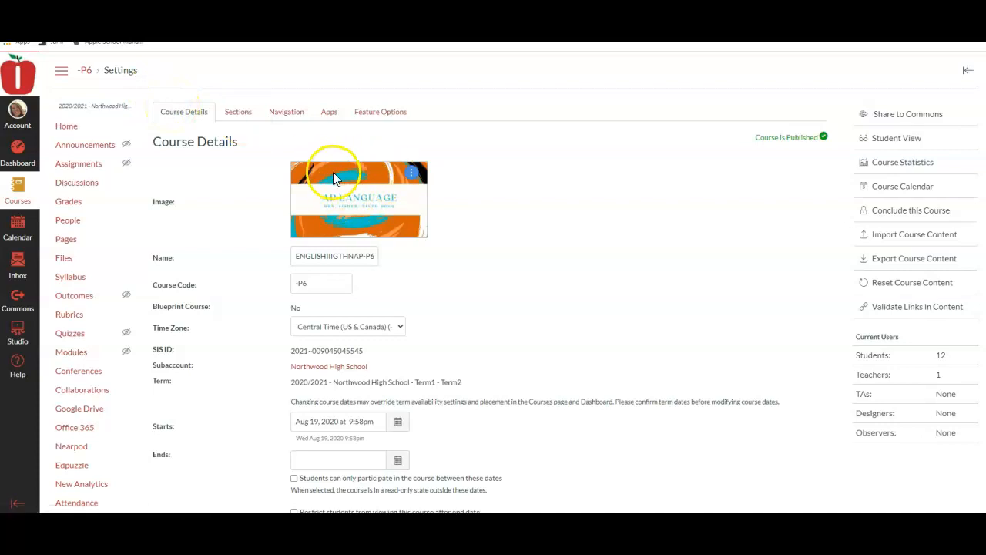
{"action": "left_click", "coordinate": [295, 116]}
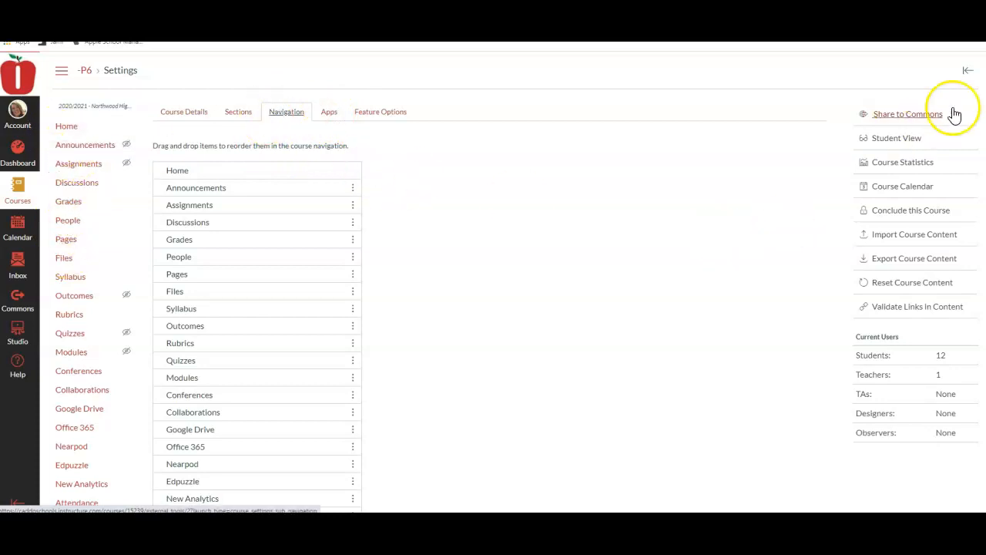
{"action": "scroll", "coordinate": [514, 283], "scroll_direction": "down", "scroll_amount": 2}
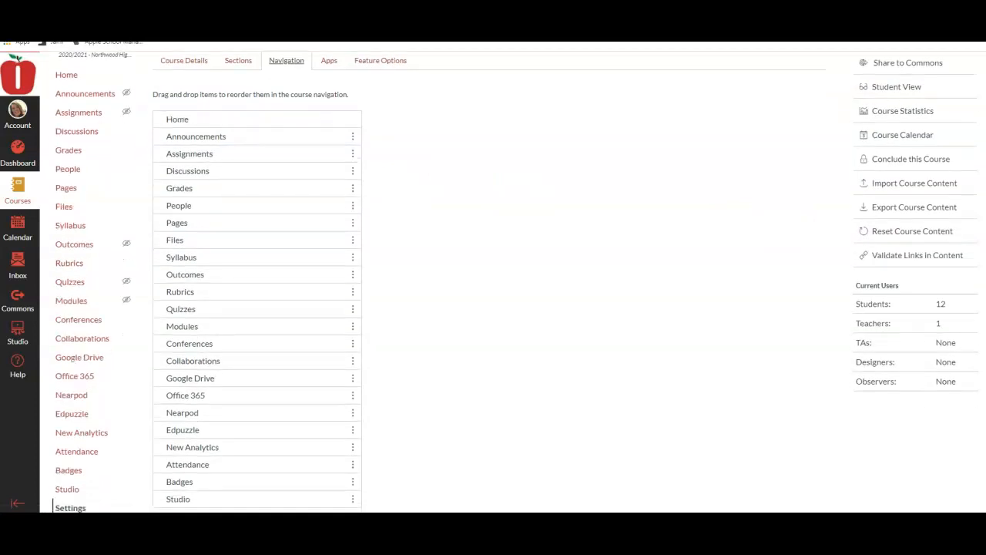
{"action": "scroll", "coordinate": [514, 284], "scroll_direction": "up", "scroll_amount": 2}
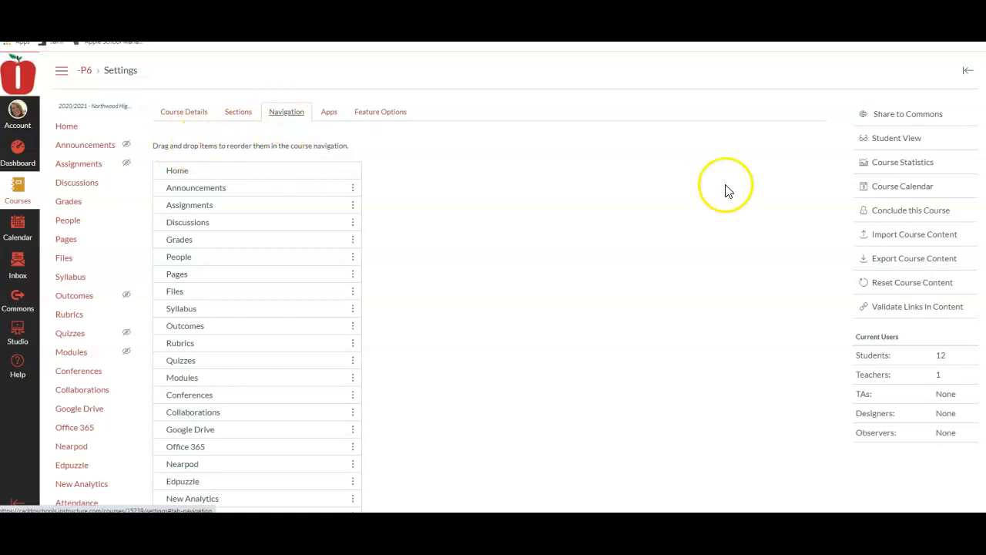
Step: Enable the hidden Zoom item by moving it into the visible course navigation list, below Studio
{"action": "scroll", "coordinate": [515, 283], "scroll_direction": "down", "scroll_amount": 2}
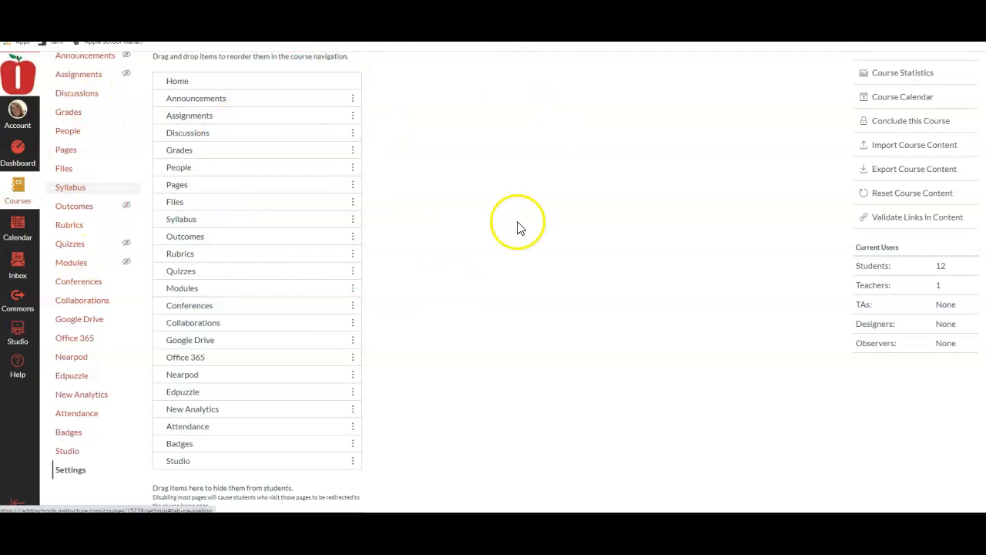
{"action": "scroll", "coordinate": [516, 281], "scroll_direction": "down", "scroll_amount": 1}
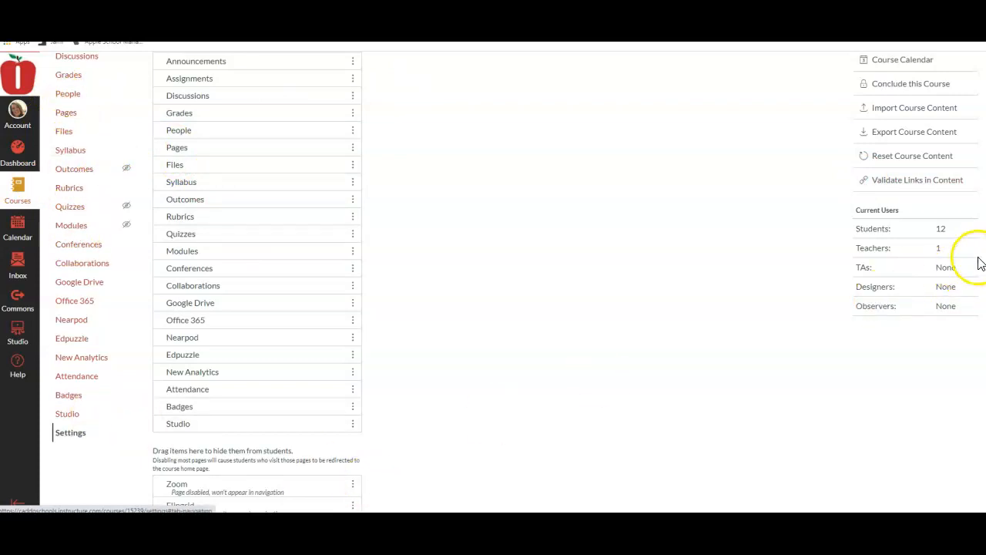
{"action": "scroll", "coordinate": [351, 431], "scroll_direction": "down", "scroll_amount": 2}
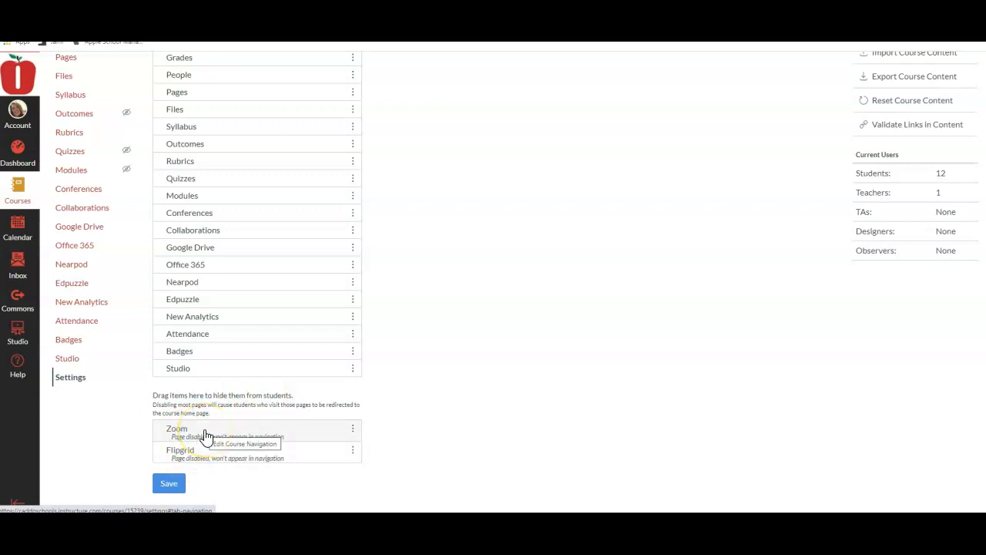
{"action": "mouse_move", "coordinate": [205, 437]}
{"action": "left_mouse_down"}
{"action": "mouse_move", "coordinate": [205, 401]}
{"action": "mouse_move", "coordinate": [206, 422]}
{"action": "left_mouse_up"}
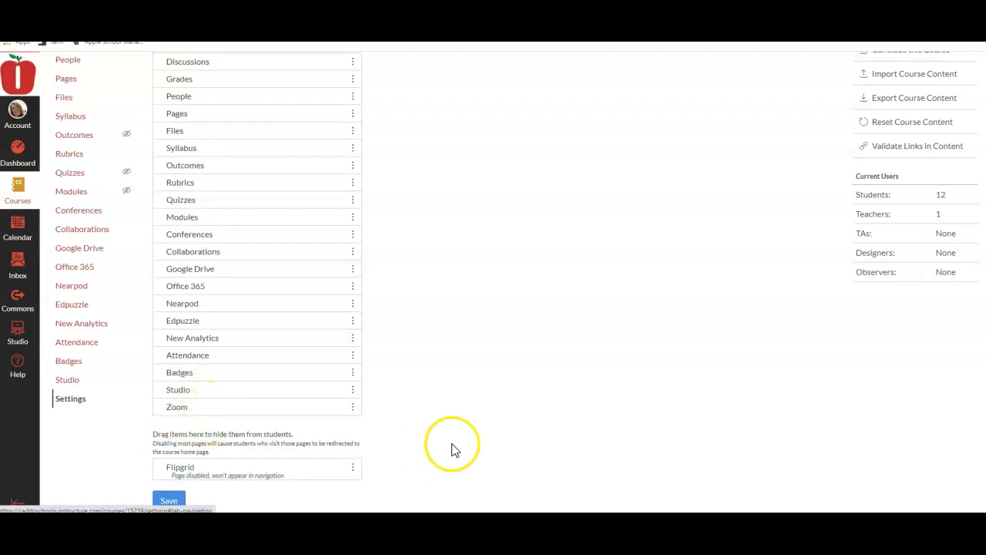
Step: Move Zoom up the course navigation list, between Announcements and Assignments
{"action": "scroll", "coordinate": [509, 277], "scroll_direction": "up", "scroll_amount": 2}
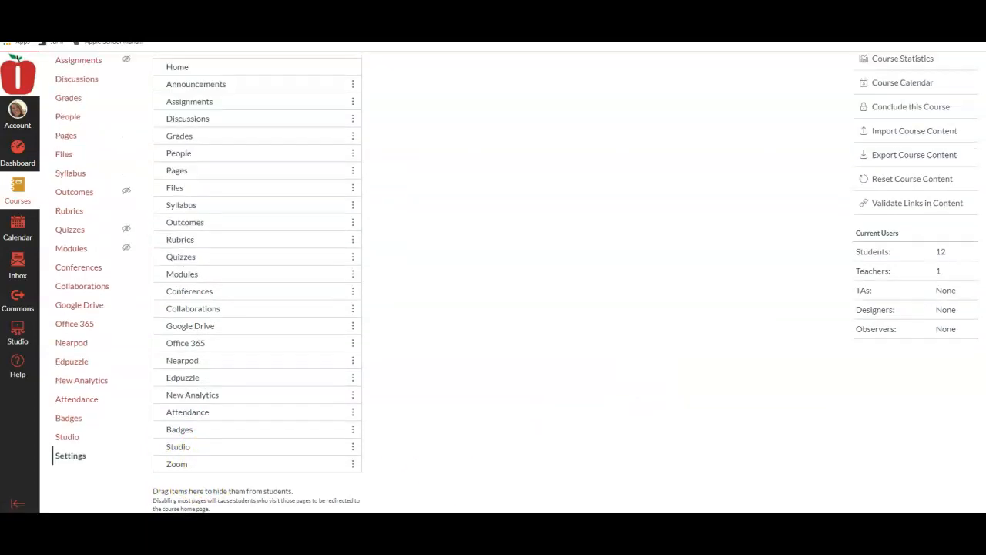
{"action": "scroll", "coordinate": [509, 277], "scroll_direction": "down", "scroll_amount": 1}
{"action": "scroll", "coordinate": [509, 278], "scroll_direction": "up", "scroll_amount": 1}
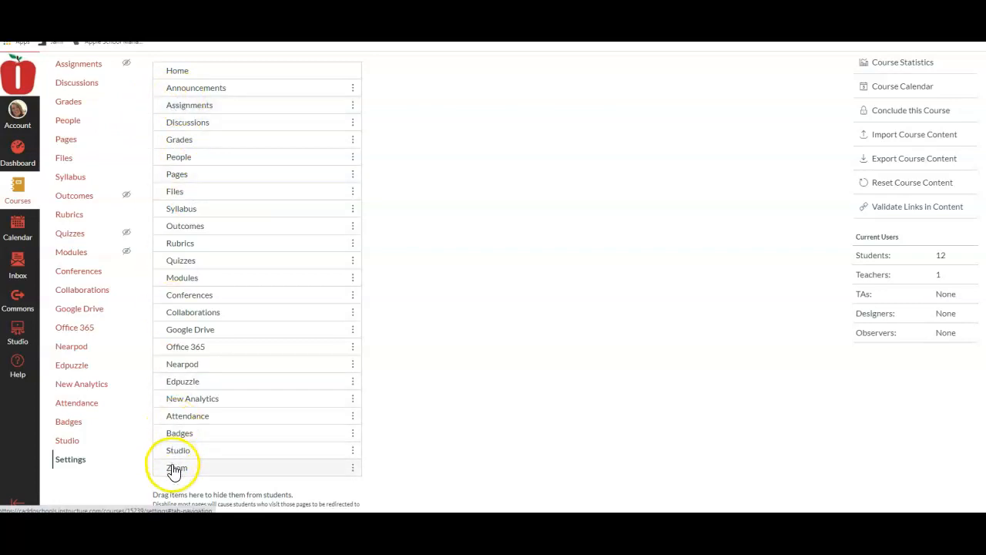
{"action": "left_click_drag", "start_coordinate": [184, 478], "coordinate": [205, 113]}
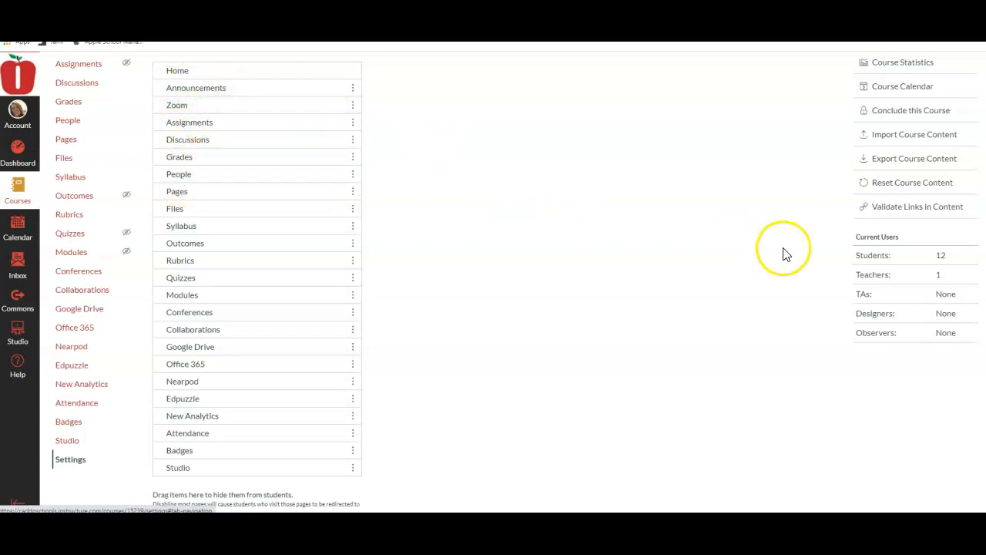
Step: Save the reordered course navigation
{"action": "scroll", "coordinate": [509, 277], "scroll_direction": "down", "scroll_amount": 1}
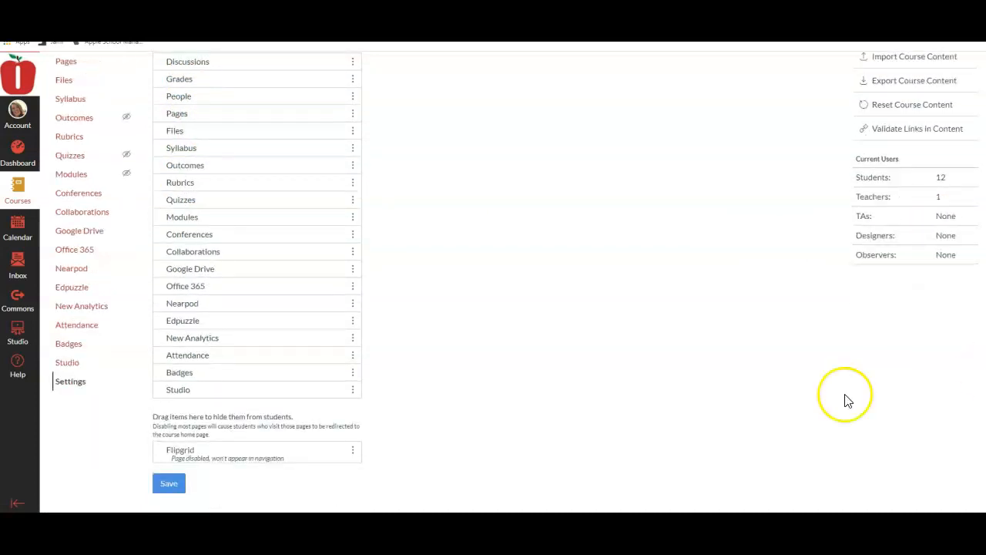
{"action": "left_click", "coordinate": [167, 485]}
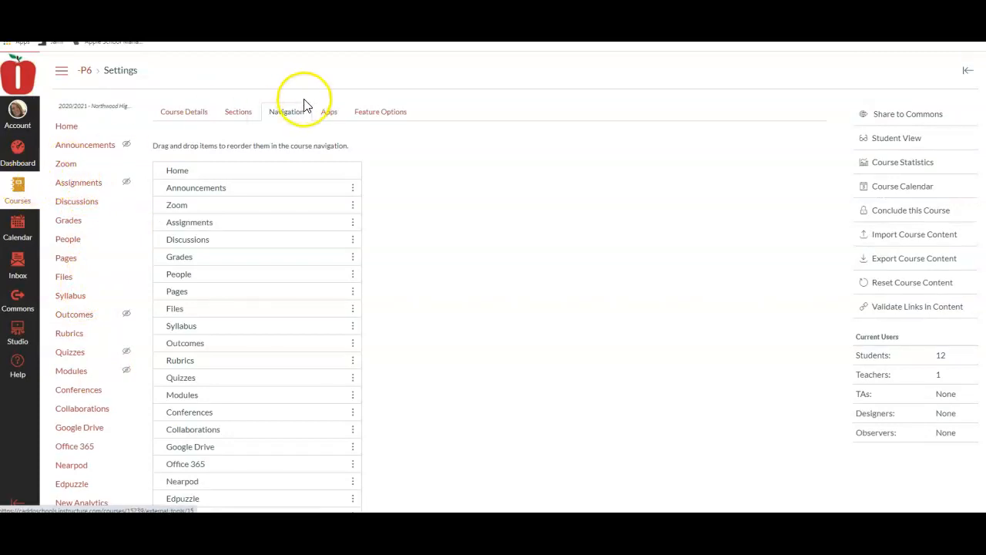
{"action": "scroll", "coordinate": [493, 282], "scroll_direction": "down", "scroll_amount": 3}
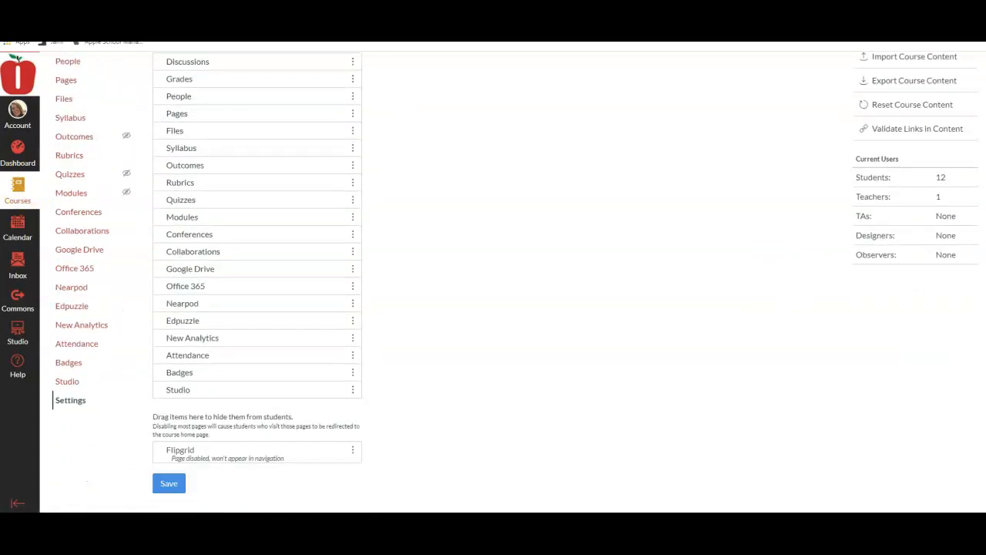
{"action": "left_click", "coordinate": [162, 485]}
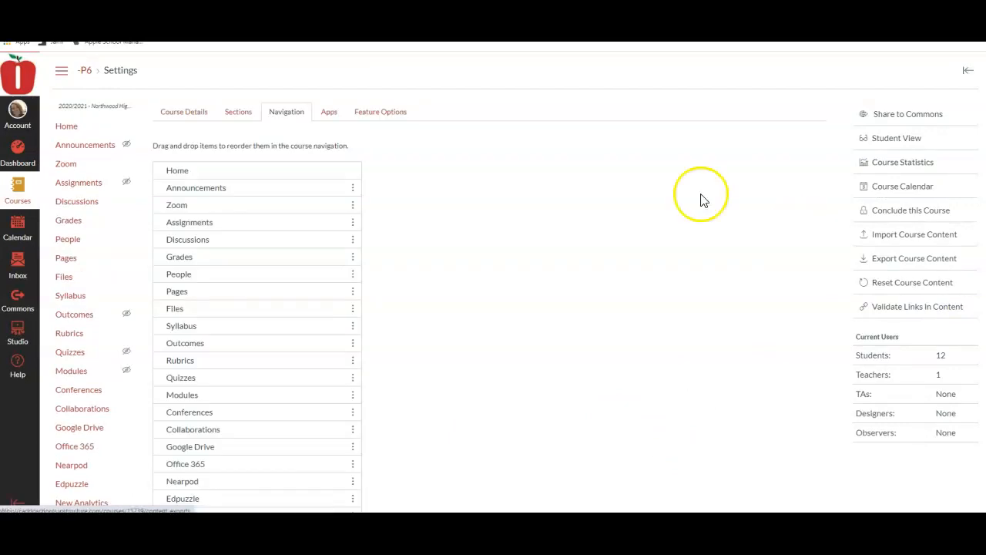
Step: Return to the course home page and preview its navigation in Student View, leaving the preview when done
{"action": "left_click", "coordinate": [188, 108]}
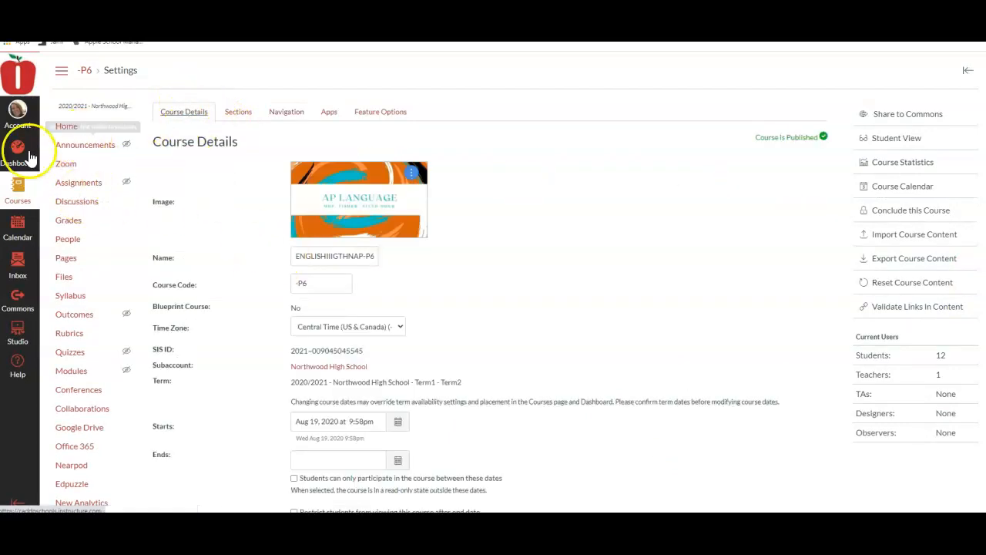
{"action": "left_click", "coordinate": [61, 129]}
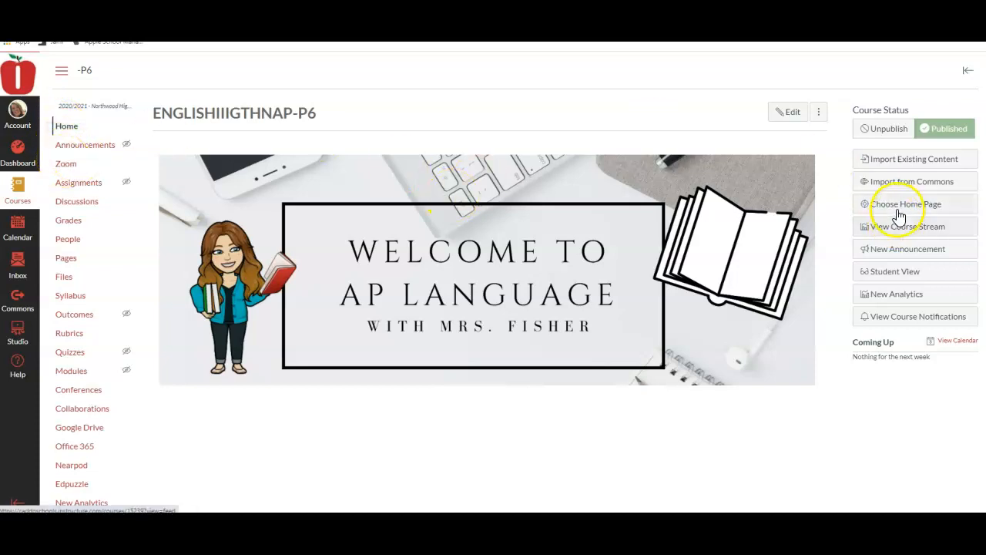
{"action": "left_click", "coordinate": [904, 275]}
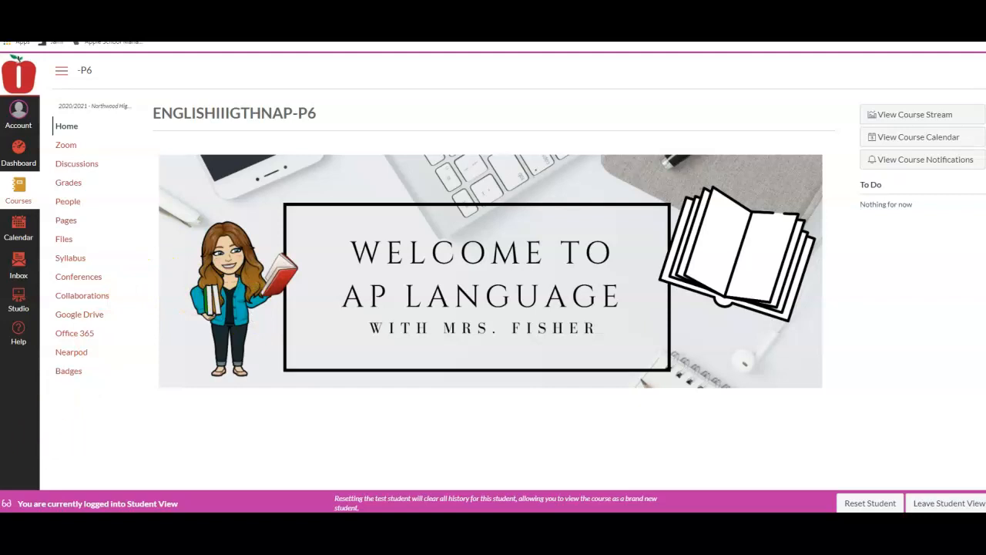
{"action": "left_click", "coordinate": [940, 503]}
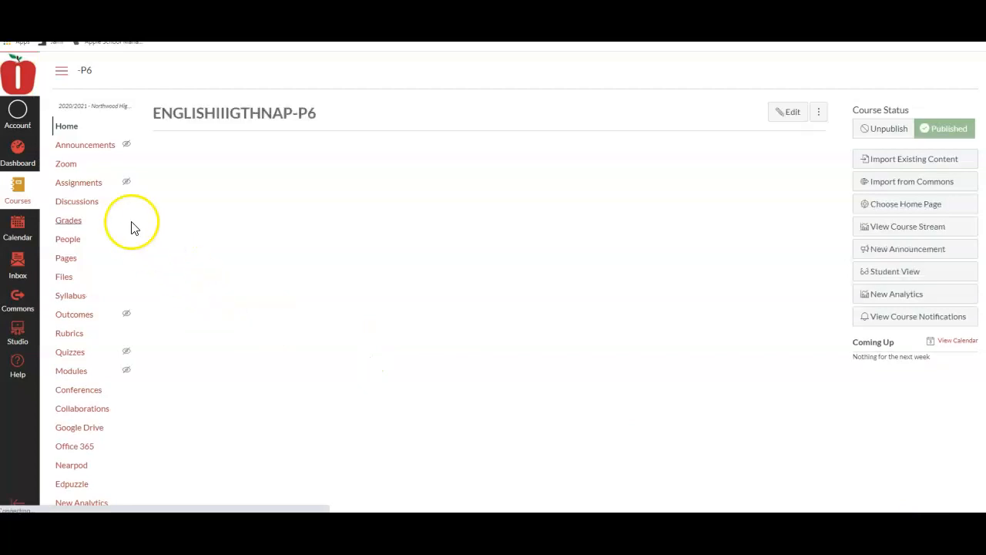
Step: Open the course's Zoom page and start scheduling a new meeting
{"action": "left_click", "coordinate": [65, 168]}
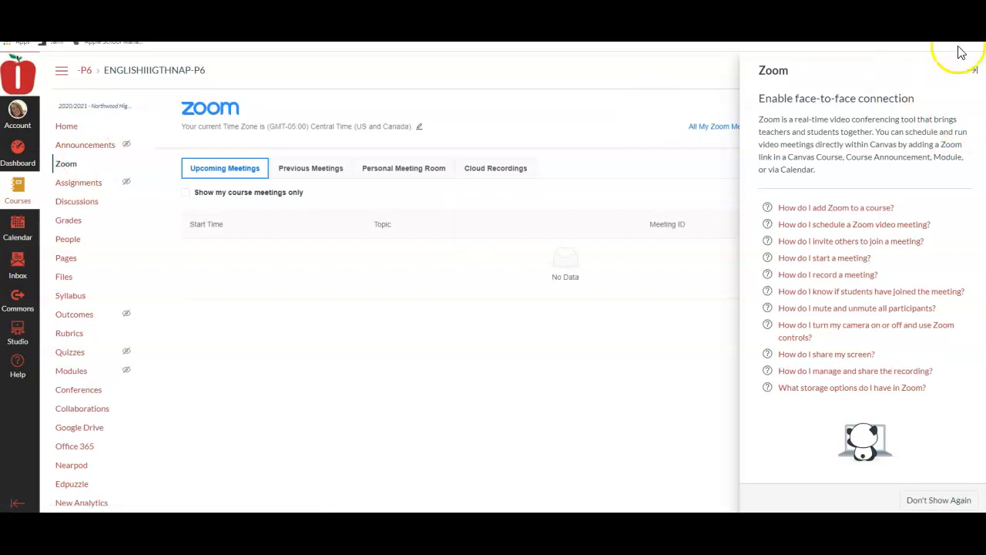
{"action": "left_click", "coordinate": [974, 73]}
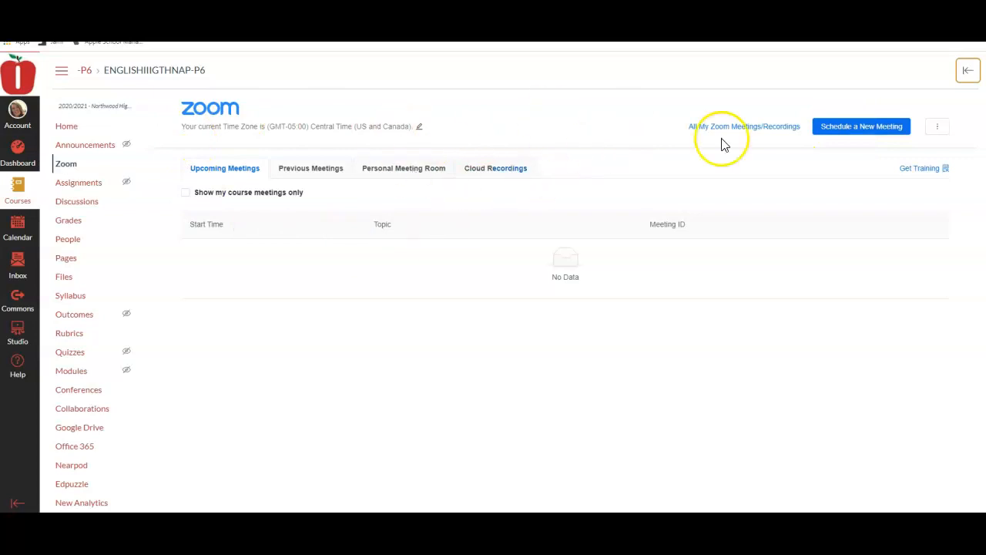
{"action": "left_click", "coordinate": [842, 131]}
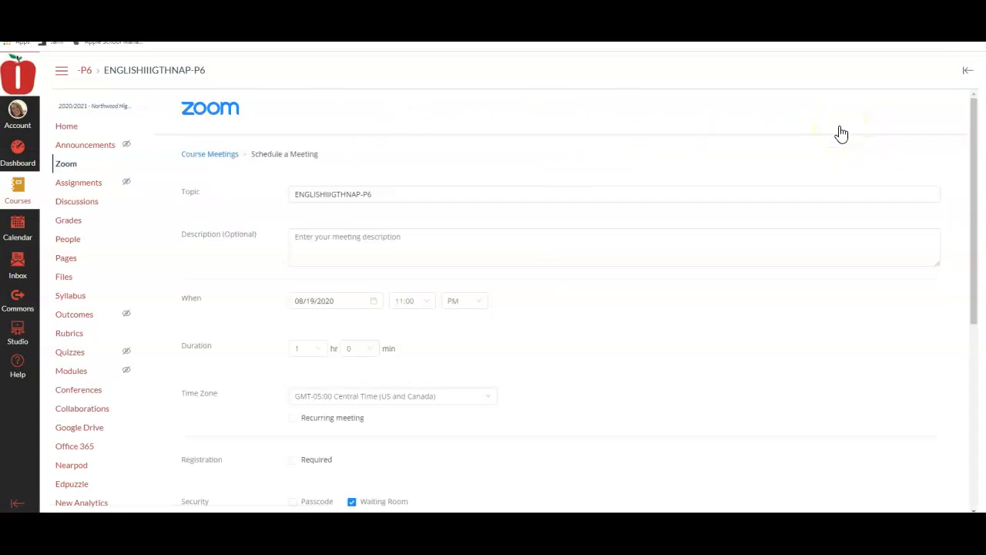
Step: Enter "AP Lang Virtual Classroom" as the meeting description
{"action": "left_click", "coordinate": [322, 195]}
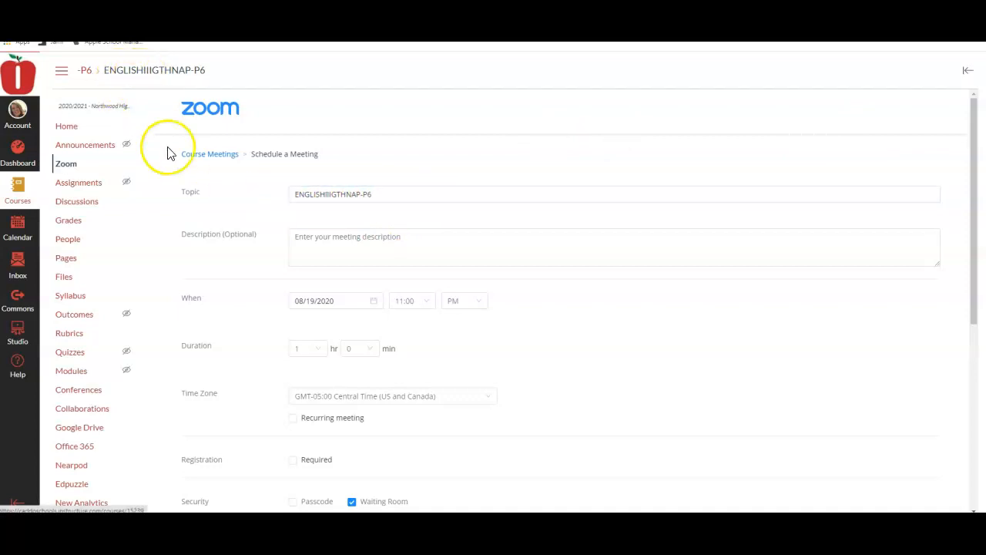
{"action": "left_click", "coordinate": [352, 236]}
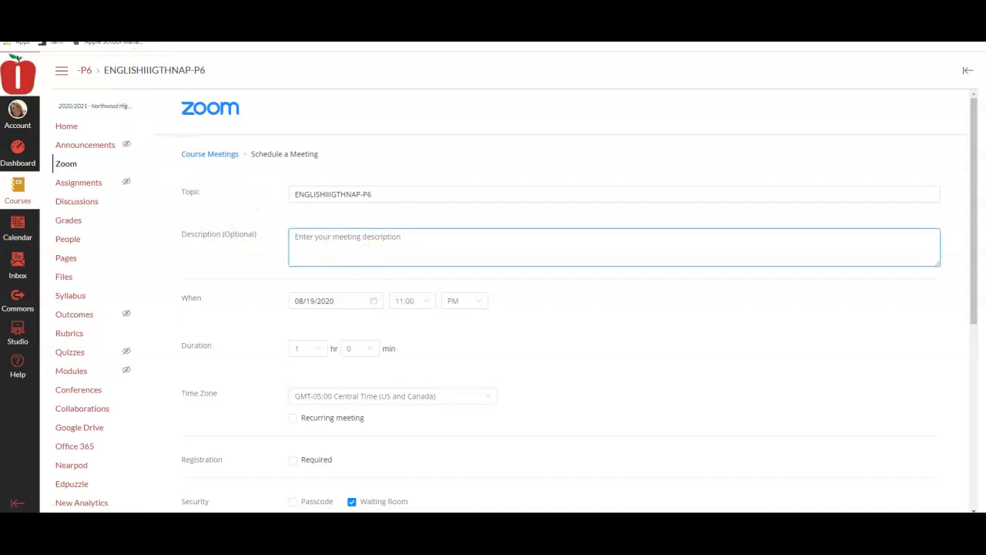
{"action": "left_click", "coordinate": [337, 241]}
{"action": "type", "text": "AP Lang Virtual Classroom"}
{"action": "left_click", "coordinate": [420, 342]}
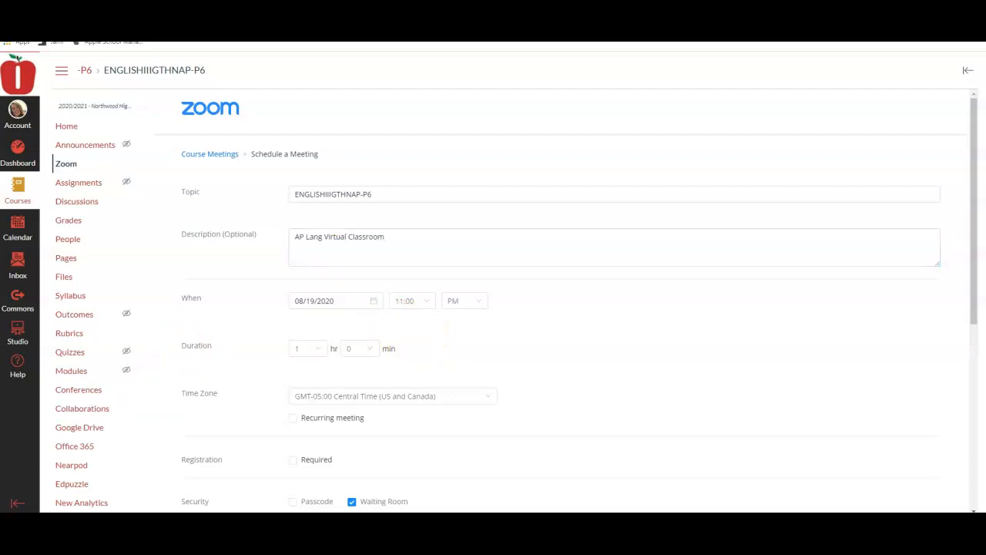
Step: Set the meeting's start time to 10:30 and its date to 08/24/2020
{"action": "left_click", "coordinate": [430, 307]}
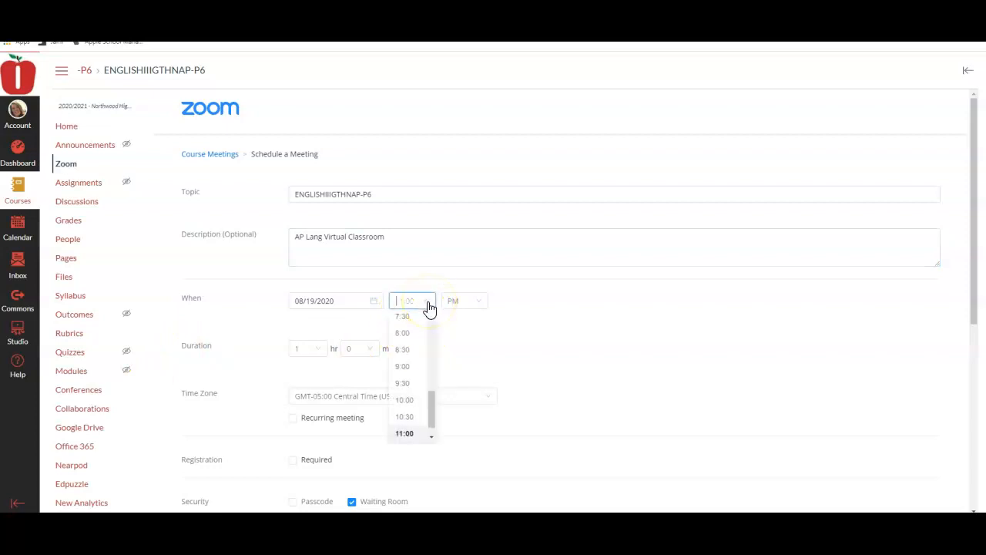
{"action": "left_click", "coordinate": [408, 424]}
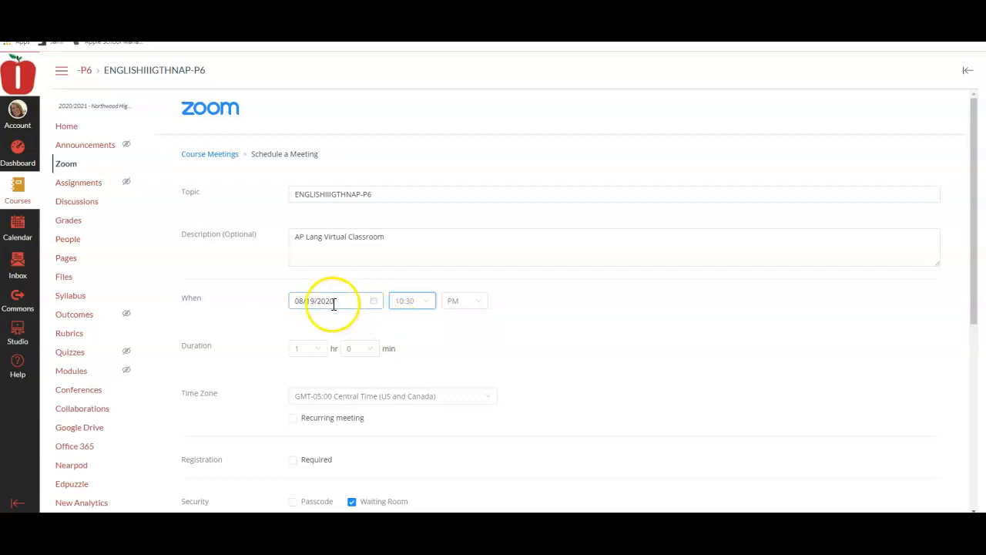
{"action": "left_click", "coordinate": [376, 300]}
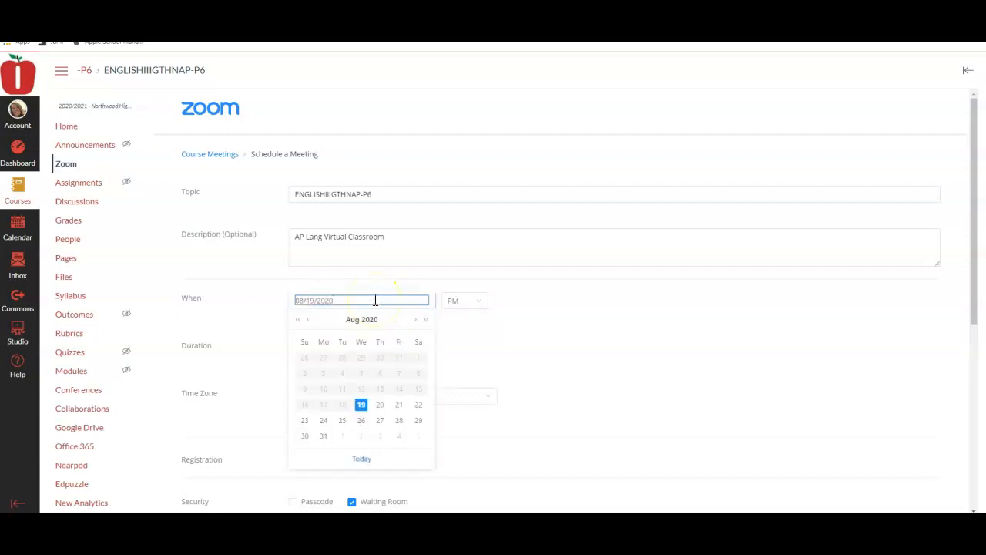
{"action": "left_click", "coordinate": [324, 421]}
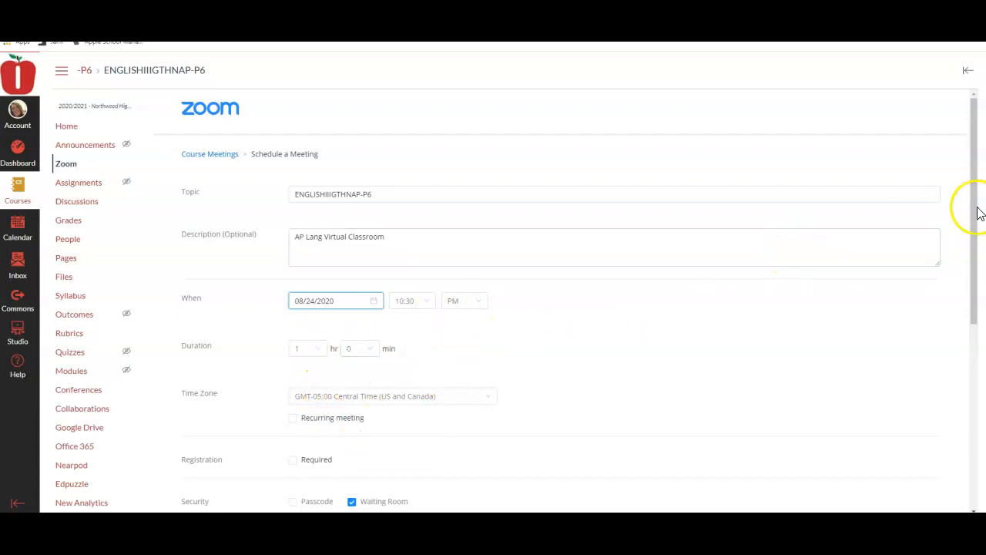
{"action": "left_click_drag", "start_coordinate": [972, 209], "coordinate": [973, 266]}
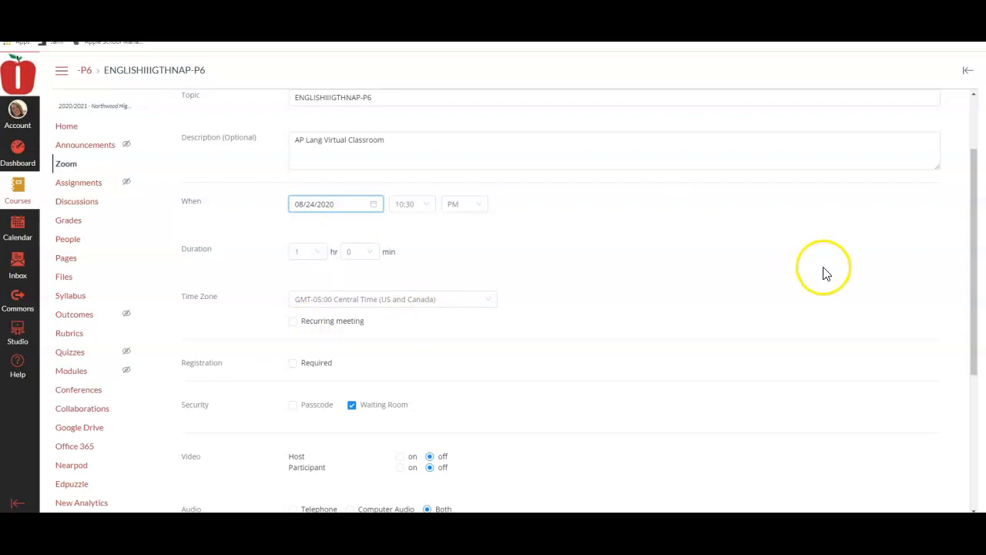
{"action": "left_click_drag", "start_coordinate": [976, 248], "coordinate": [969, 150]}
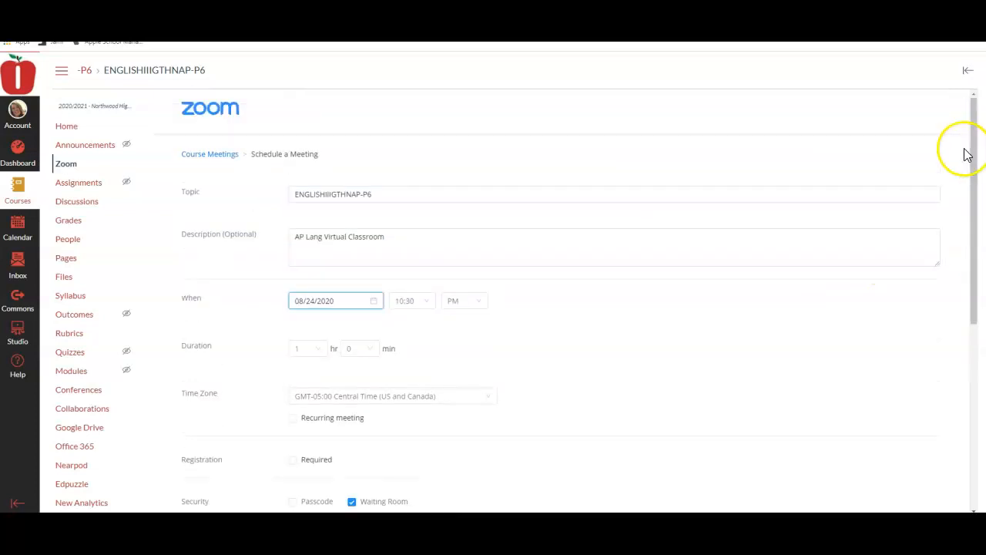
{"action": "left_click", "coordinate": [643, 240]}
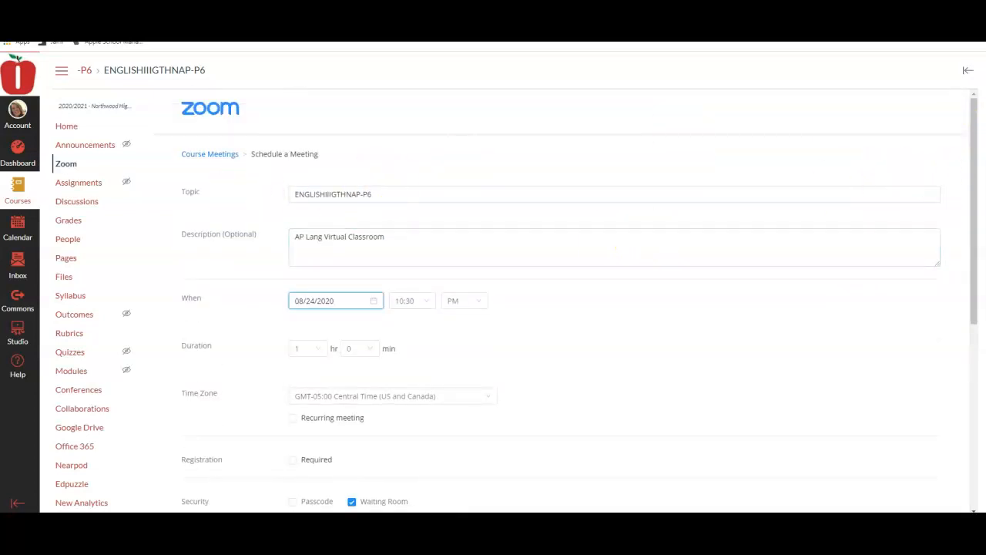
Step: Require a passcode for the meeting and enter the meeting passcode, keeping the waiting room enabled
{"action": "left_click_drag", "start_coordinate": [979, 177], "coordinate": [980, 267]}
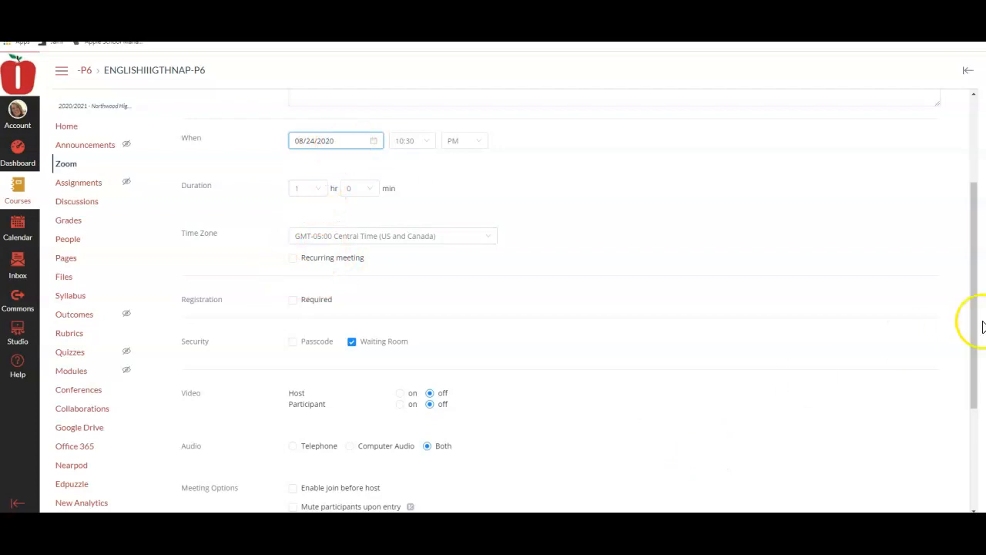
{"action": "left_click_drag", "start_coordinate": [978, 325], "coordinate": [977, 373]}
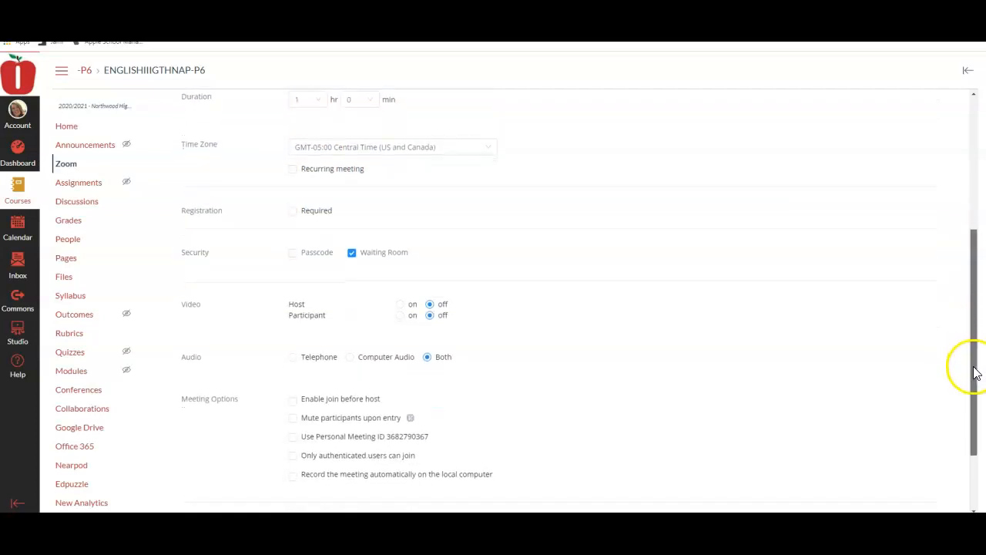
{"action": "left_click", "coordinate": [294, 254]}
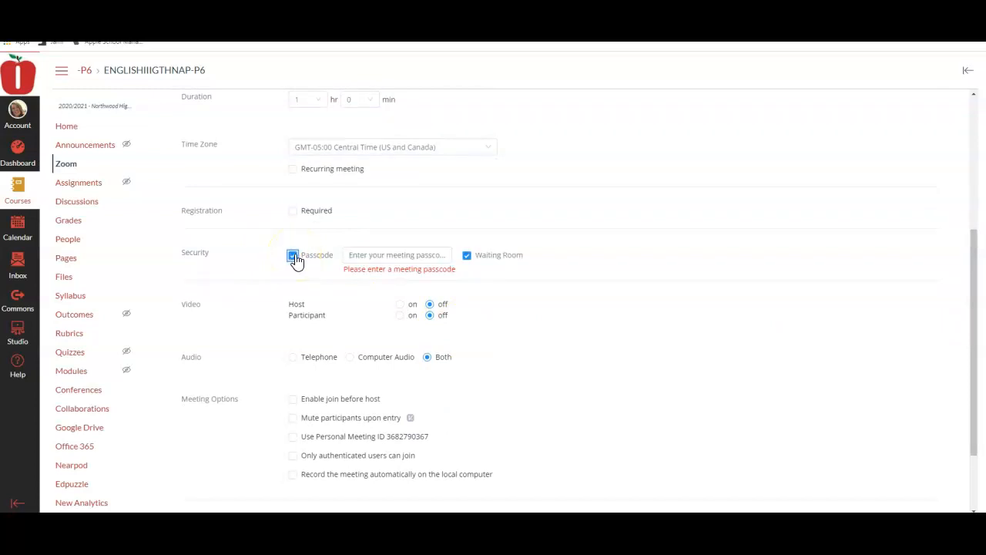
{"action": "left_click", "coordinate": [379, 254]}
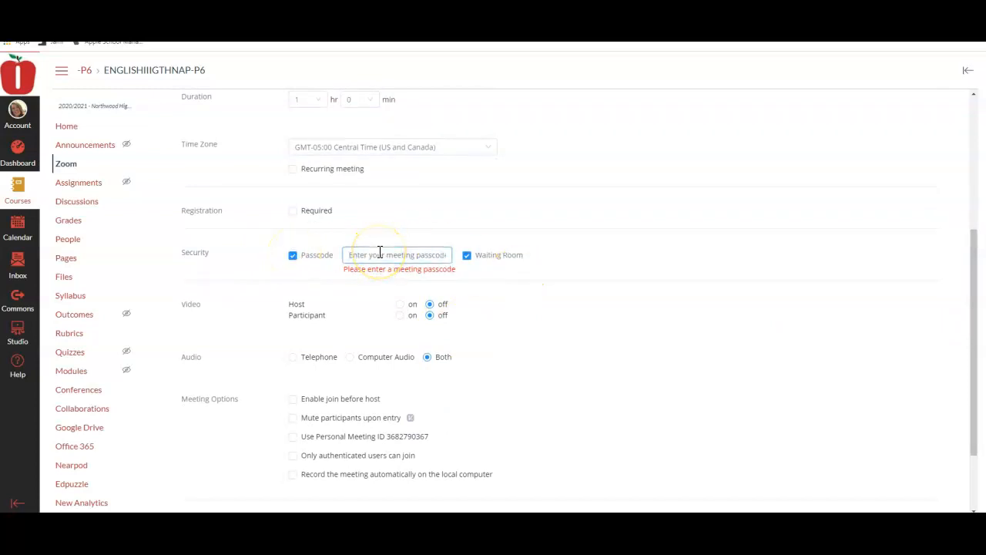
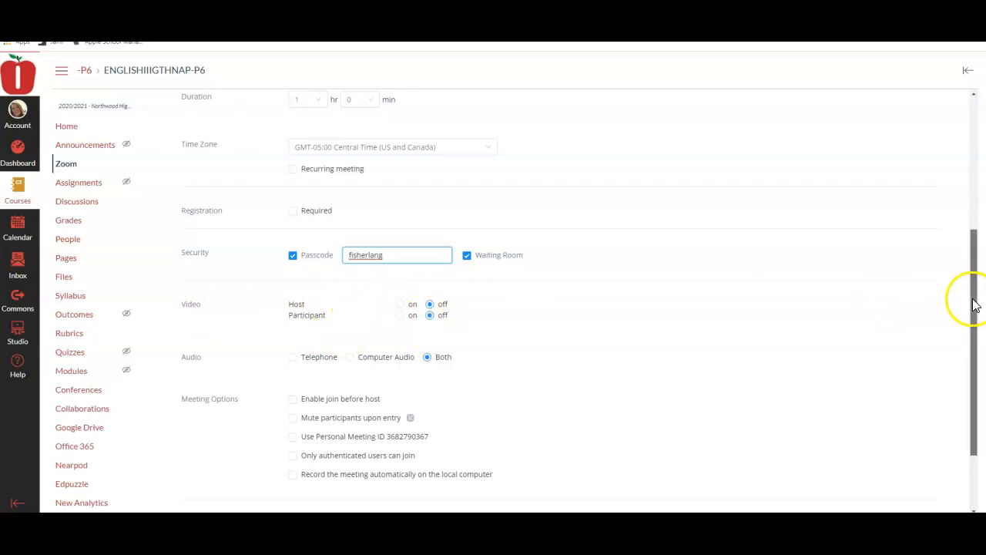
Step: Enable muting participants upon entry and automatic recording on the local computer, and save the meeting
{"action": "left_click_drag", "start_coordinate": [970, 299], "coordinate": [970, 359]}
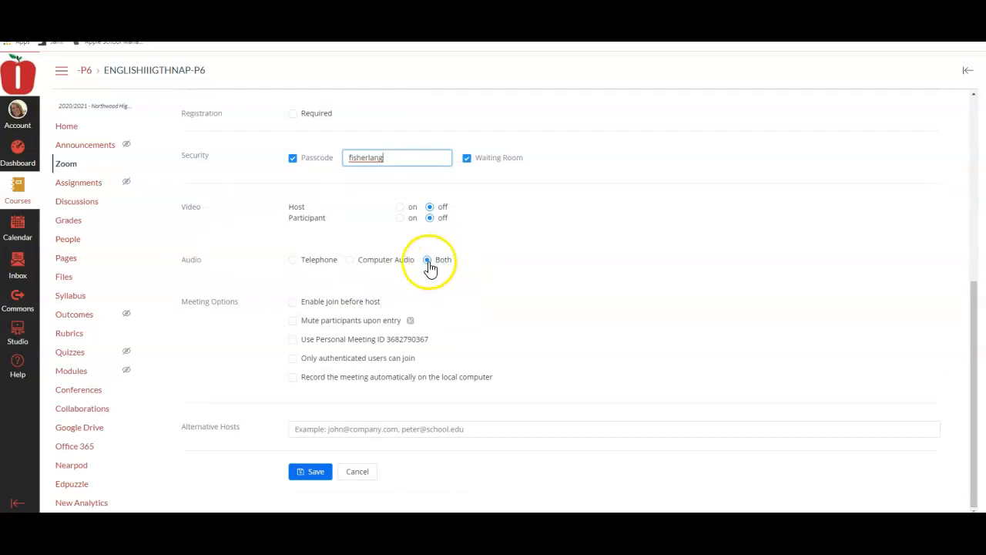
{"action": "left_click", "coordinate": [294, 325]}
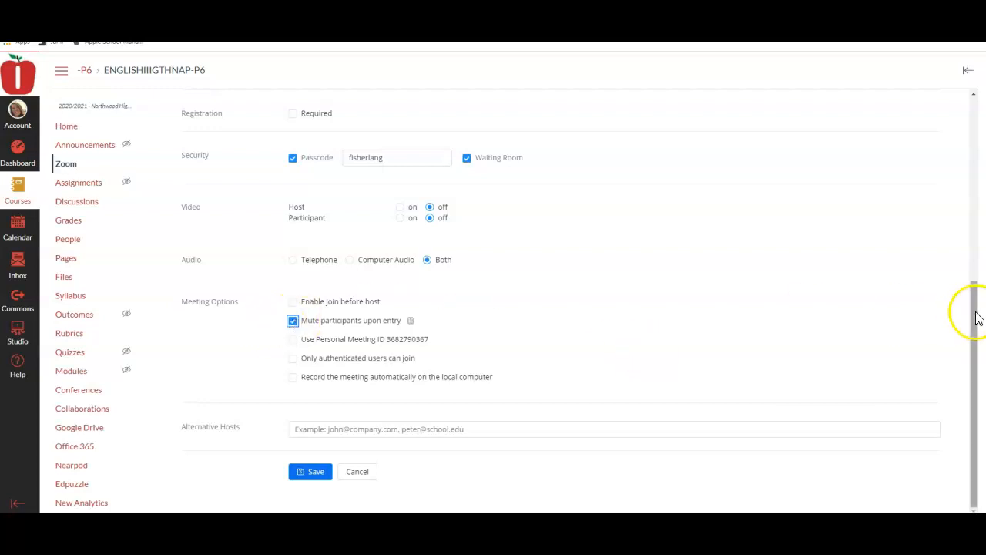
{"action": "scroll", "coordinate": [514, 277], "scroll_direction": "down", "scroll_amount": 2}
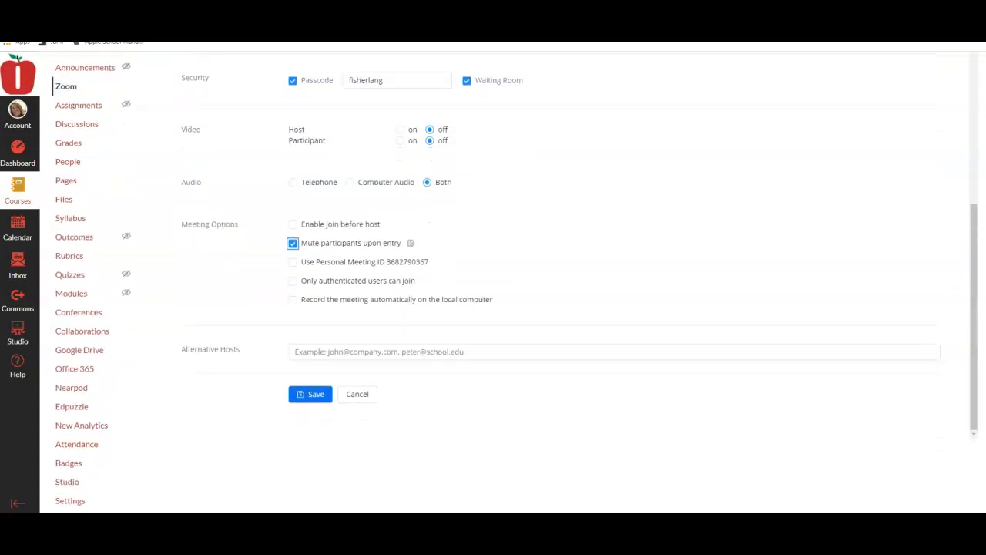
{"action": "left_click", "coordinate": [293, 301]}
{"action": "left_click", "coordinate": [315, 398]}
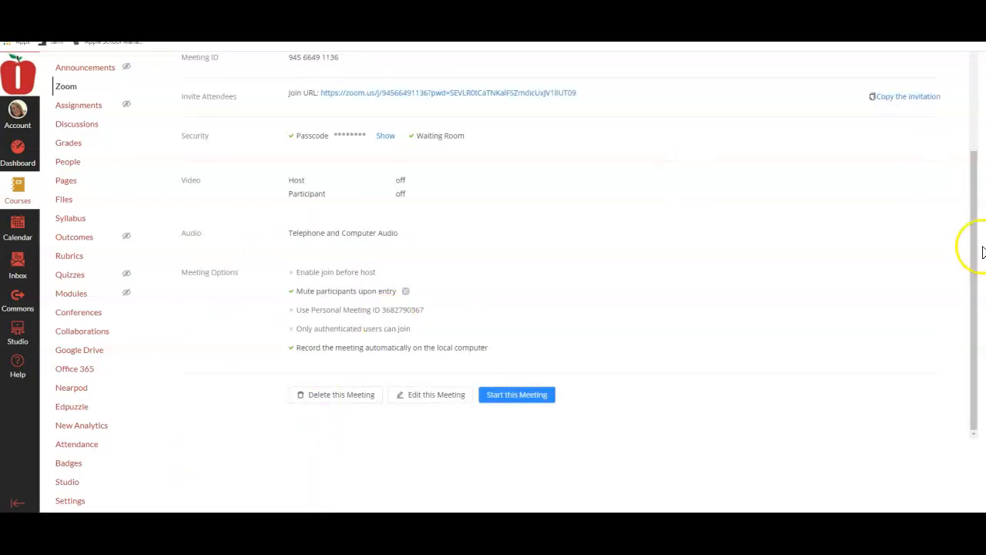
Step: Review the saved meeting's details, including its calendar options, join link, invitation and security settings
{"action": "left_click_drag", "start_coordinate": [979, 253], "coordinate": [974, 154]}
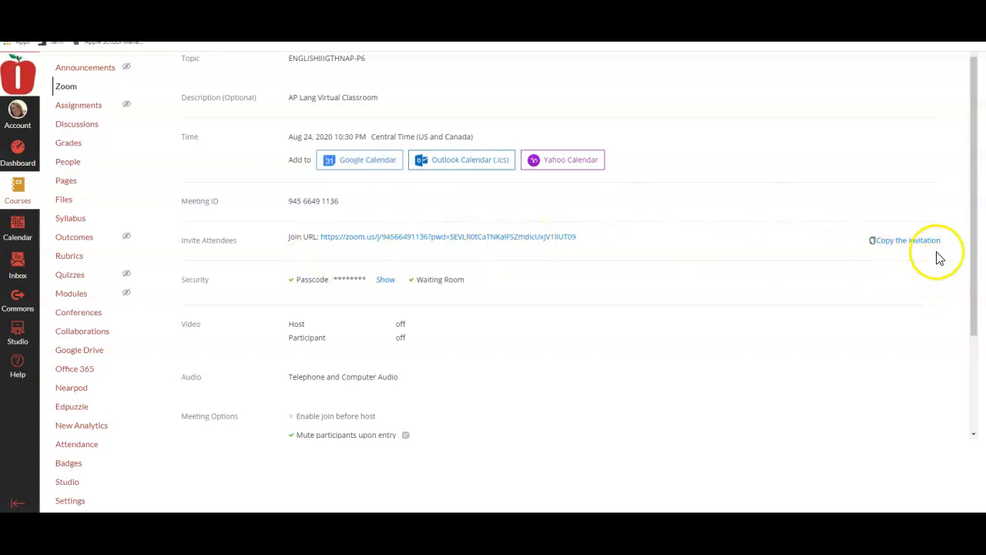
{"action": "left_click_drag", "start_coordinate": [971, 250], "coordinate": [978, 196]}
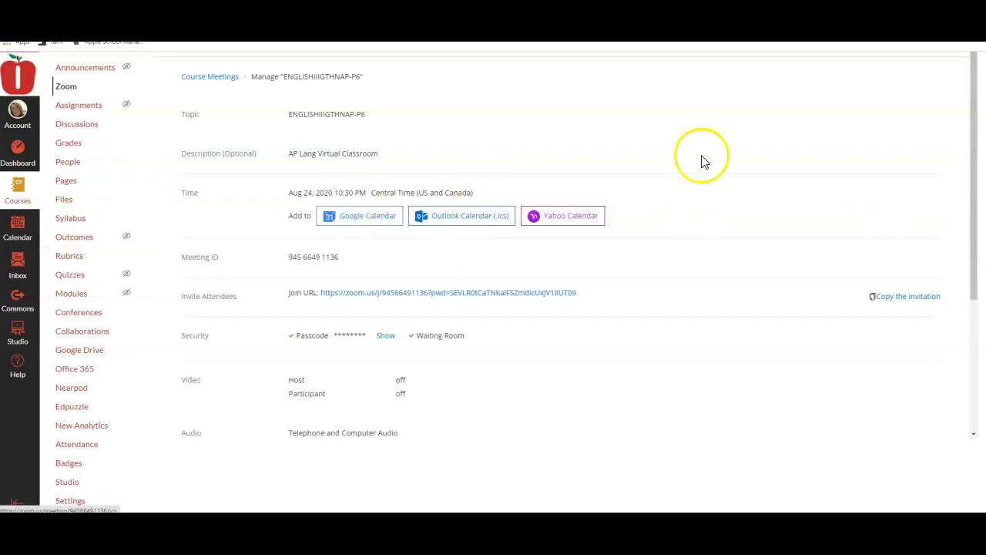
{"action": "left_click_drag", "start_coordinate": [977, 191], "coordinate": [975, 110]}
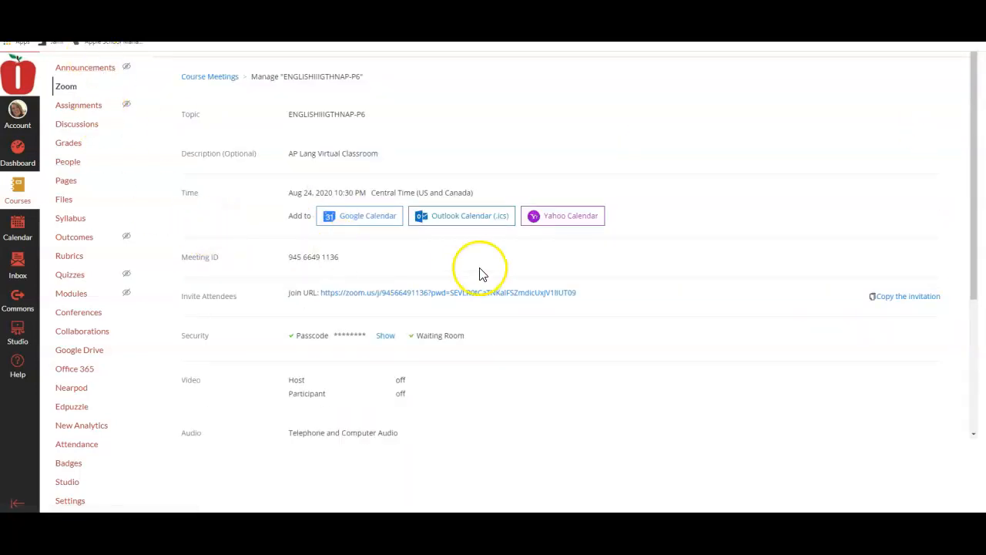
{"action": "scroll", "coordinate": [514, 281], "scroll_direction": "up", "scroll_amount": 1}
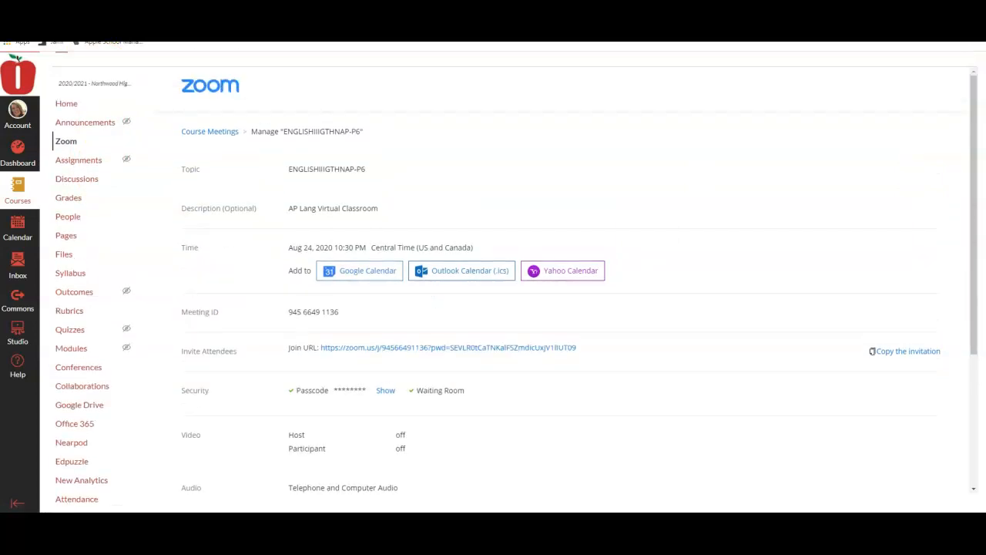
Step: Go to the course home page, reopen Zoom without its help pane, and check the new meeting under Upcoming Meetings
{"action": "left_click", "coordinate": [75, 131]}
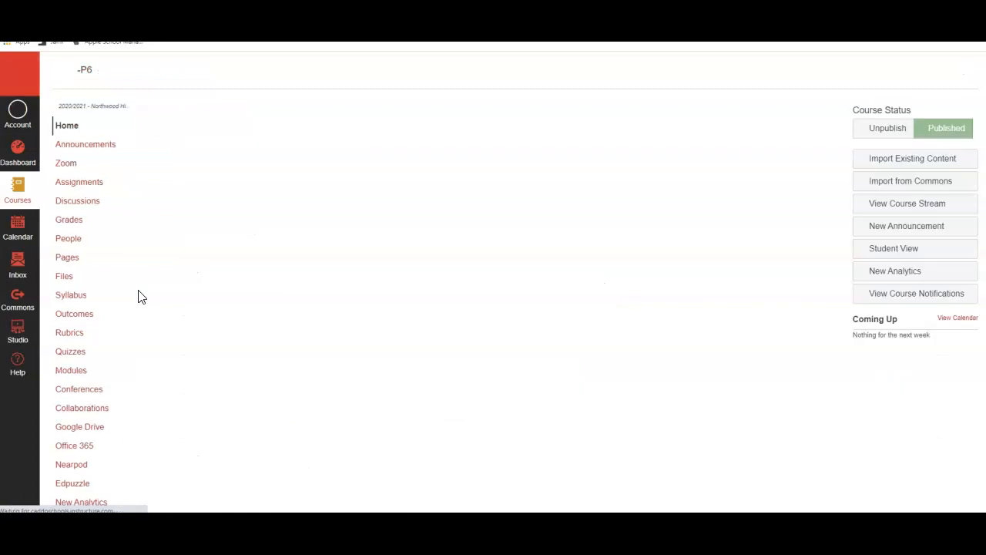
{"action": "left_click", "coordinate": [65, 165]}
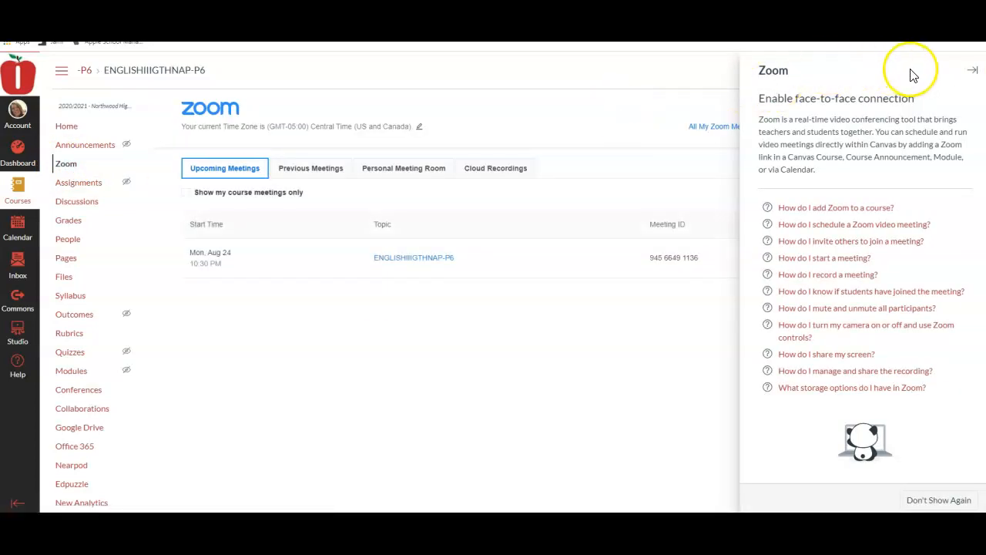
{"action": "left_click", "coordinate": [973, 70]}
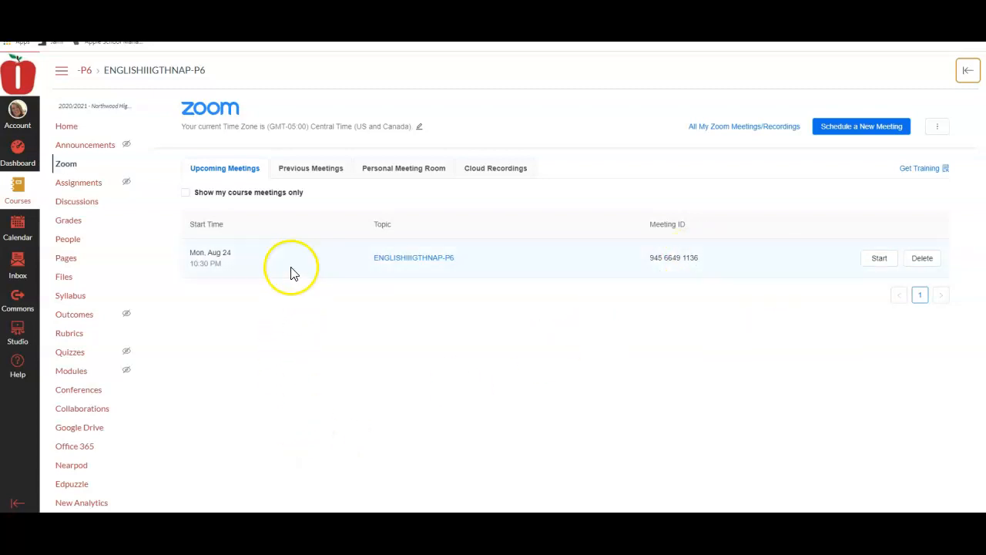
{"action": "left_click", "coordinate": [879, 259]}
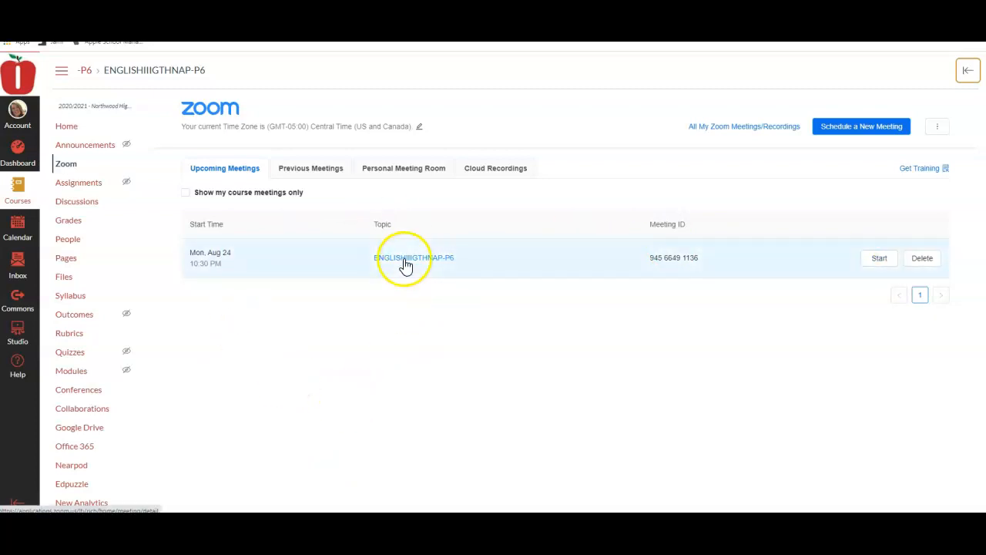
Step: Preview the course's Zoom page in Student View from the home page, leave the preview and return to the home page
{"action": "left_click", "coordinate": [68, 128]}
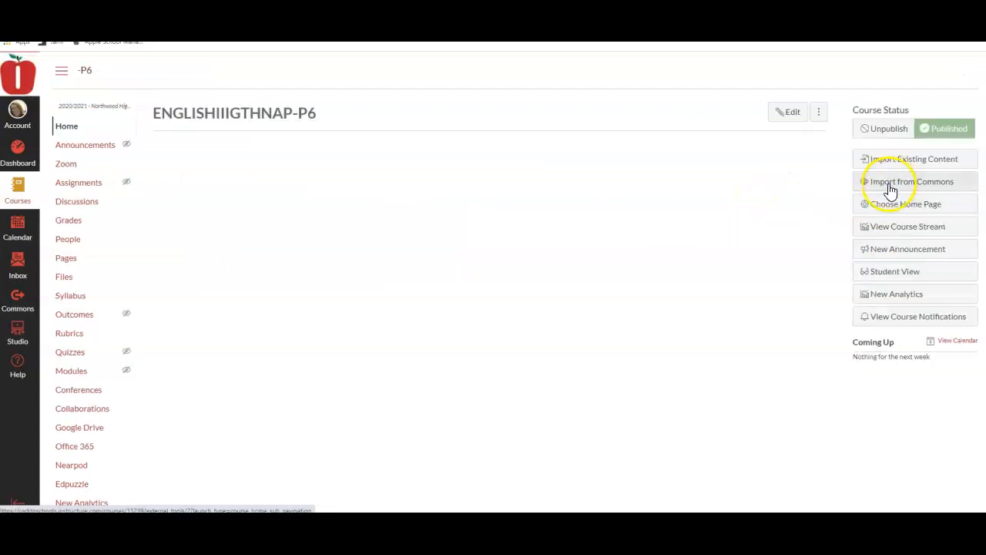
{"action": "left_click", "coordinate": [894, 274]}
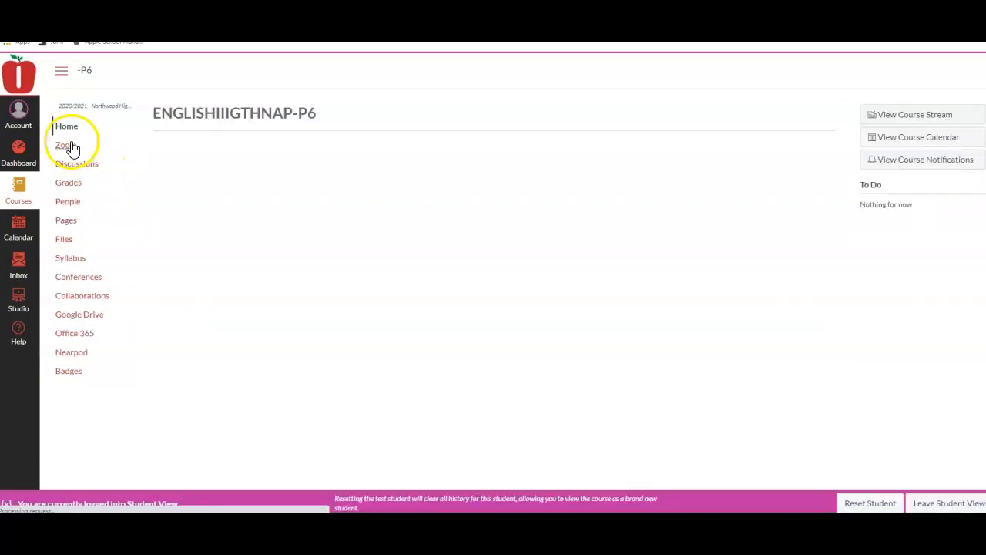
{"action": "left_click", "coordinate": [68, 148]}
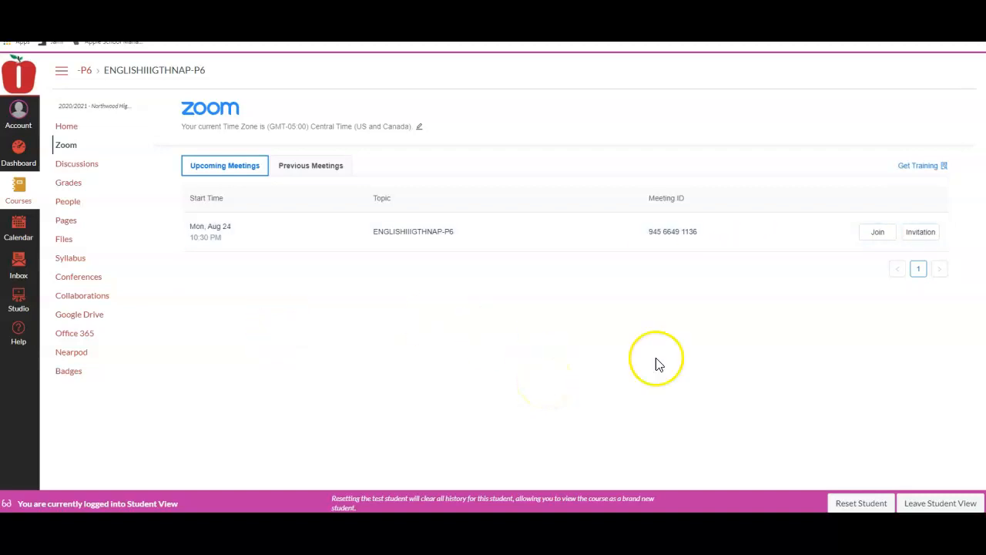
{"action": "left_click", "coordinate": [939, 505]}
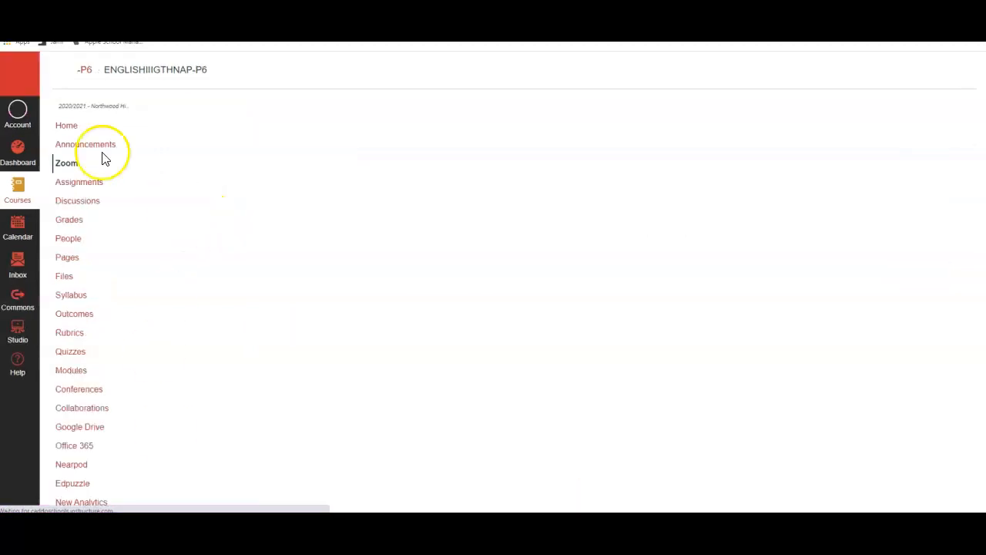
{"action": "left_click", "coordinate": [73, 130]}
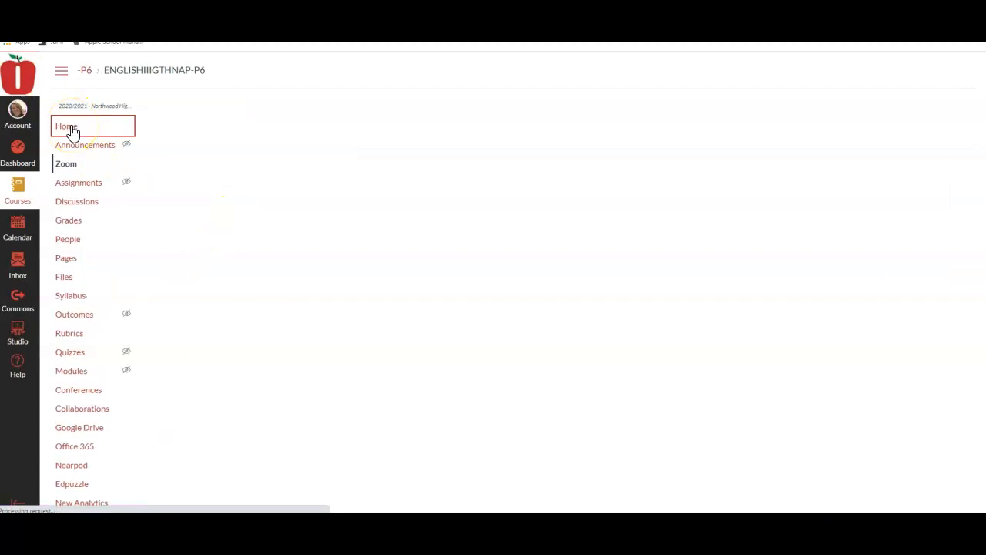